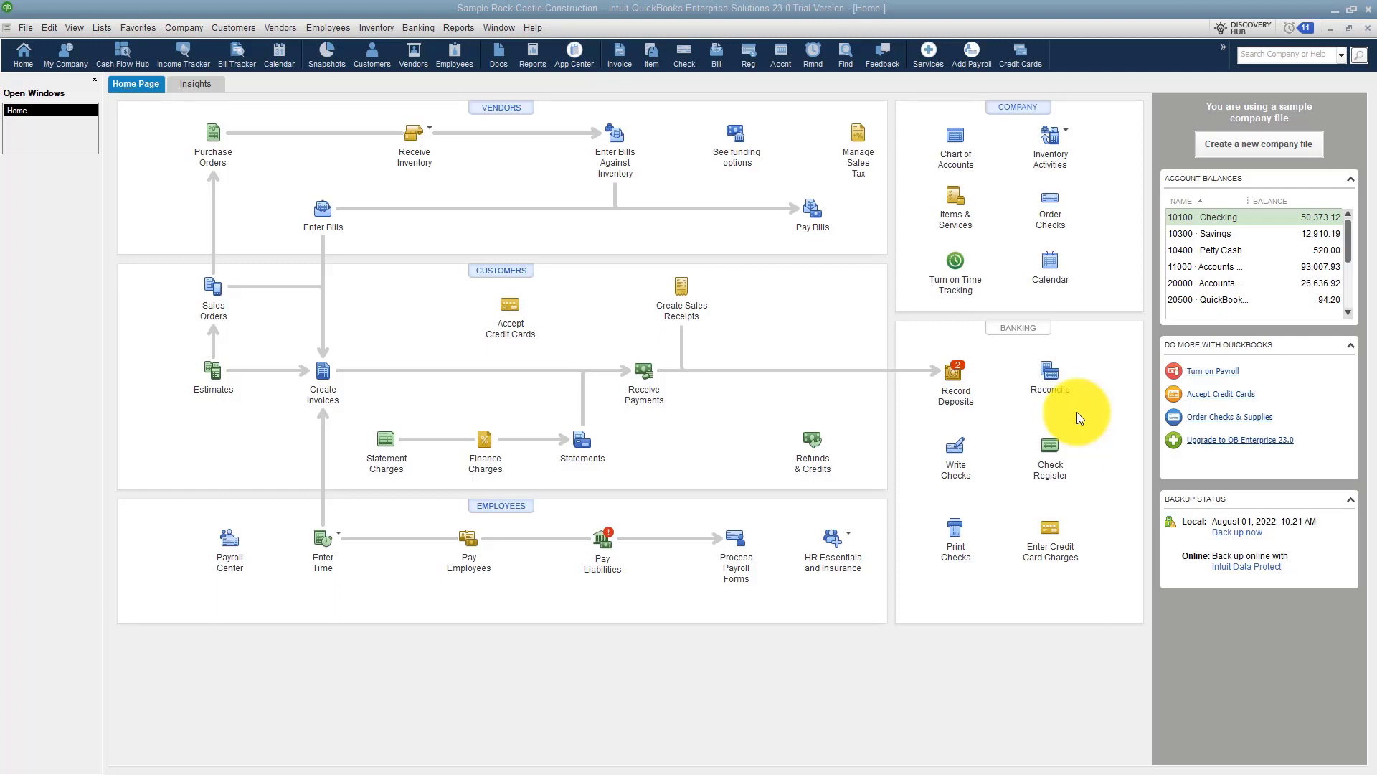
Open the 10100 · Checking account register from the Home Page.
left_click(1062, 469)
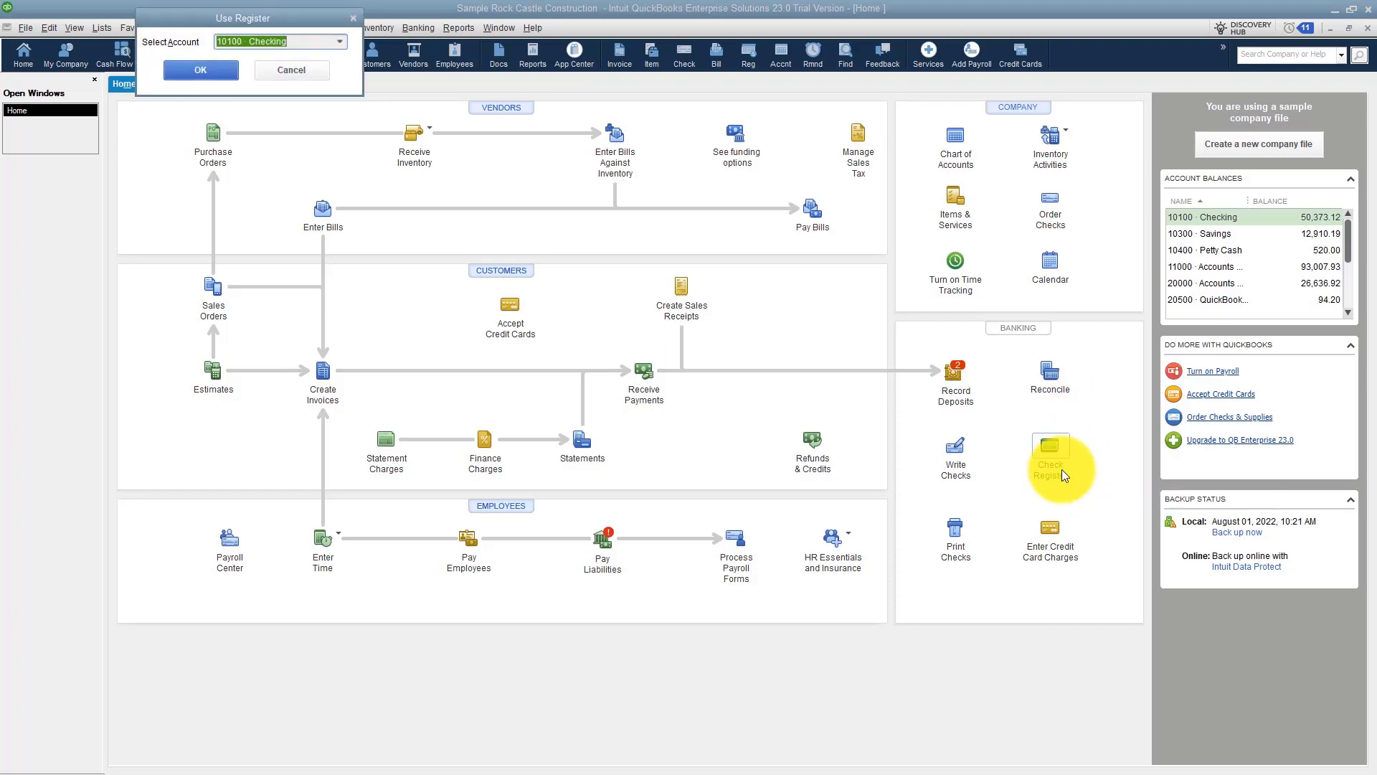
left_click(226, 67)
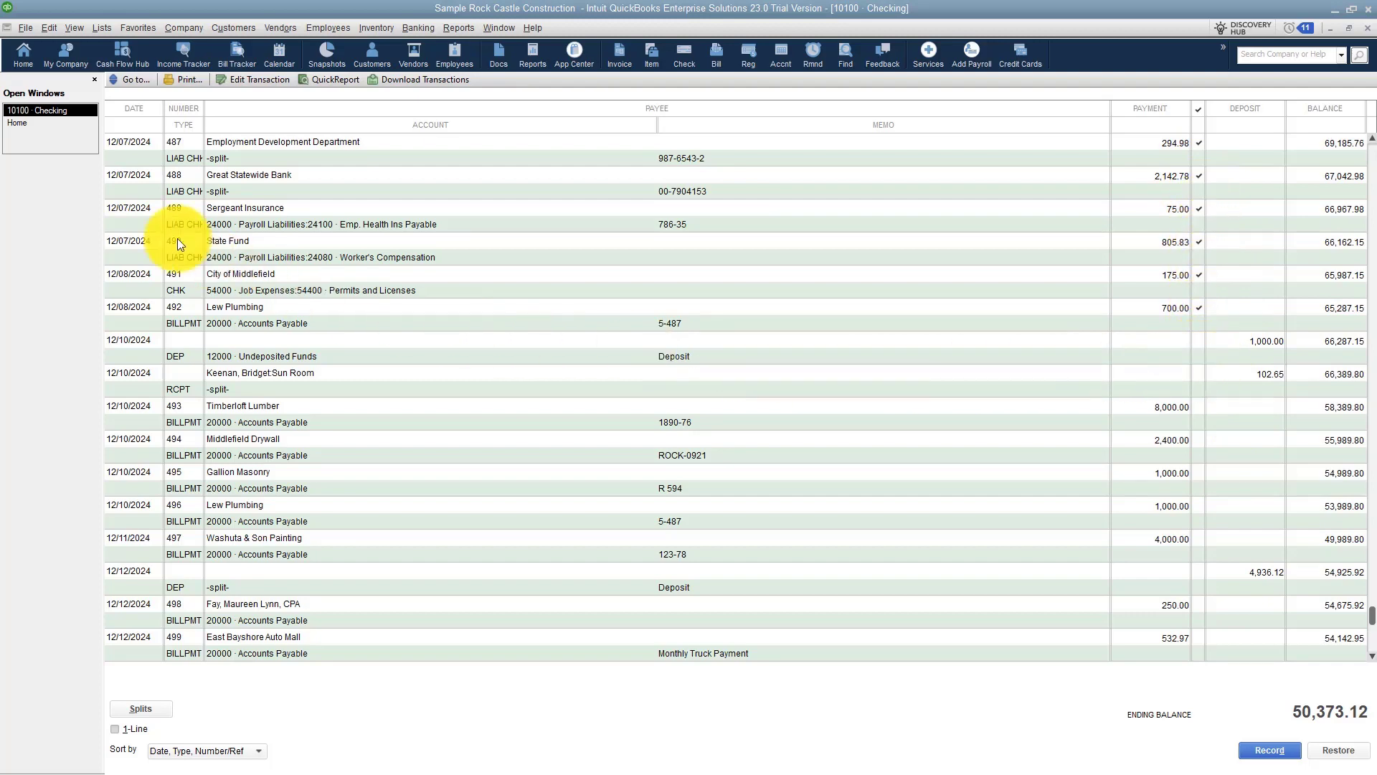
Begin reconciling 10100 · Checking with a 12/31/2024 statement date.
left_click(37, 123)
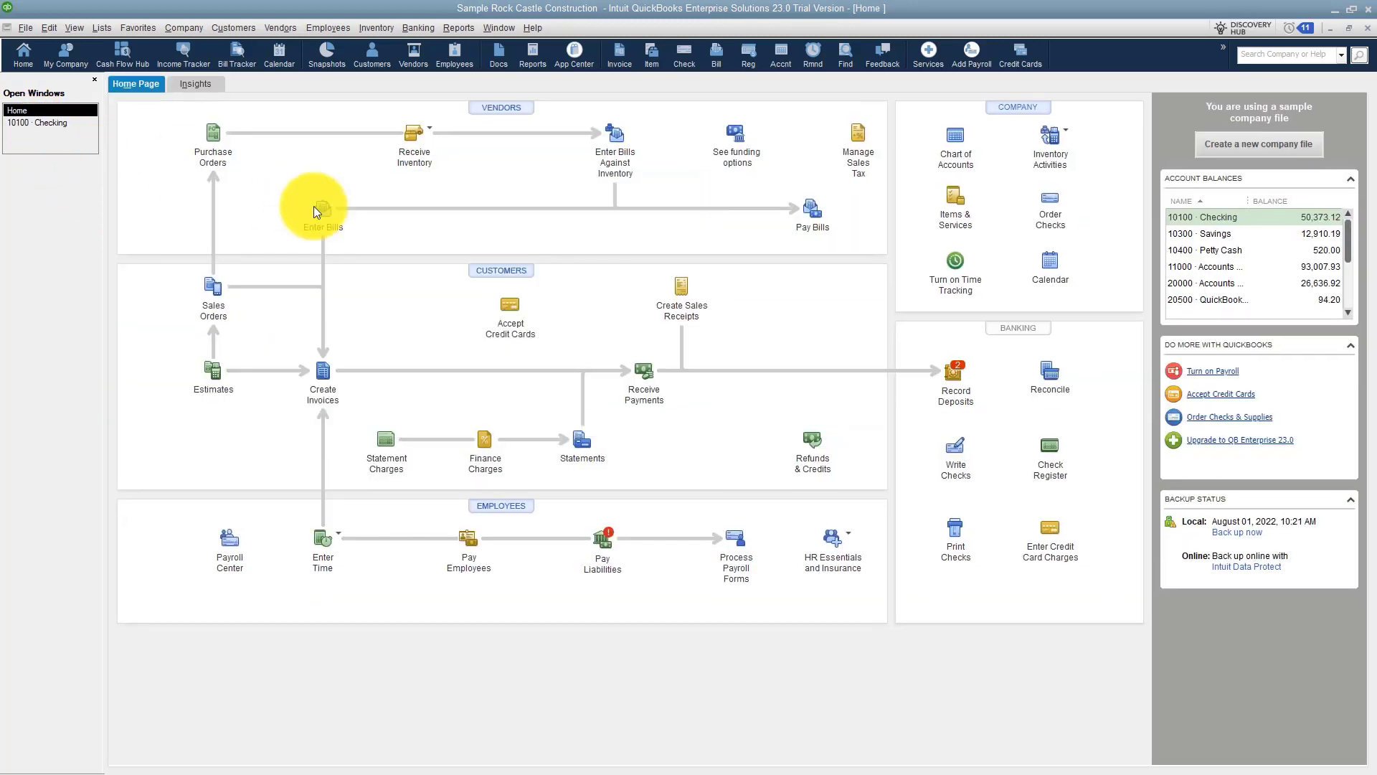
left_click(1051, 380)
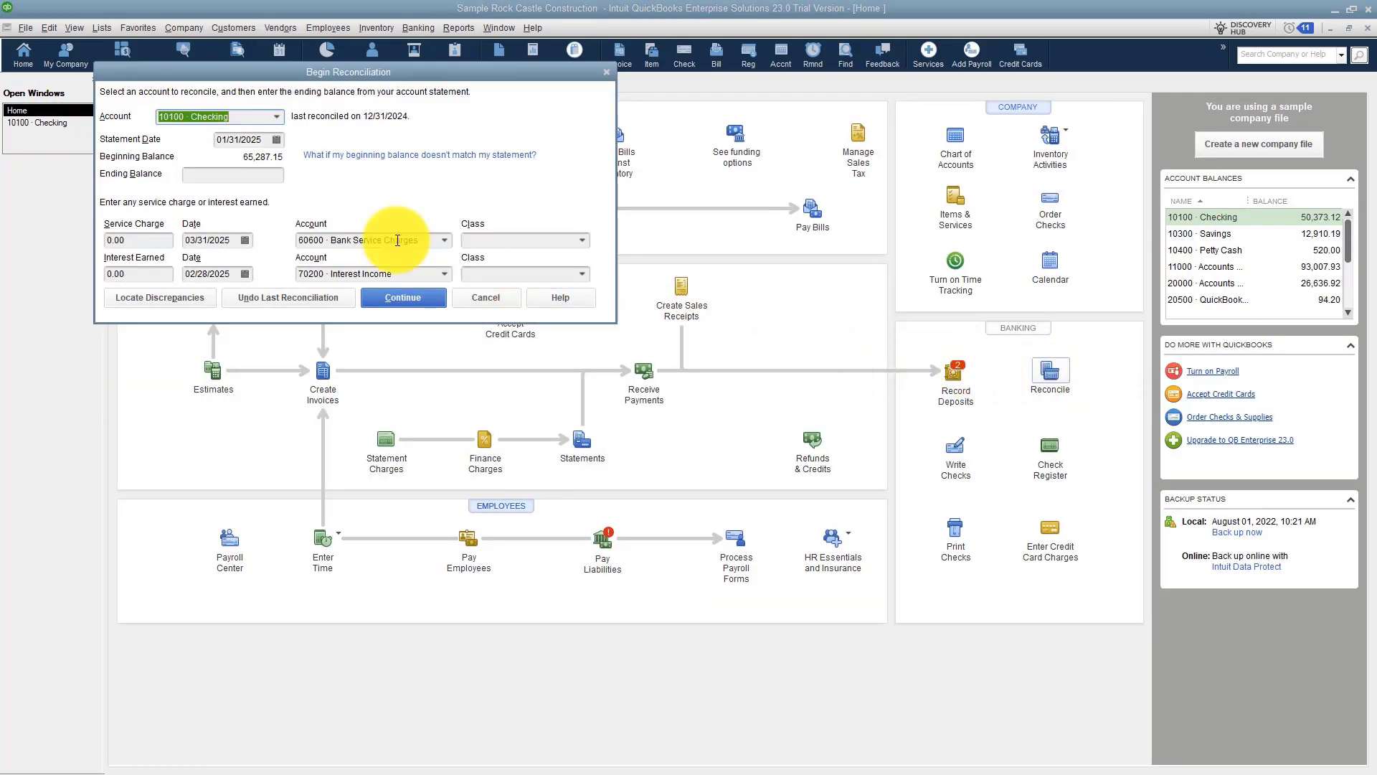
left_click(279, 118)
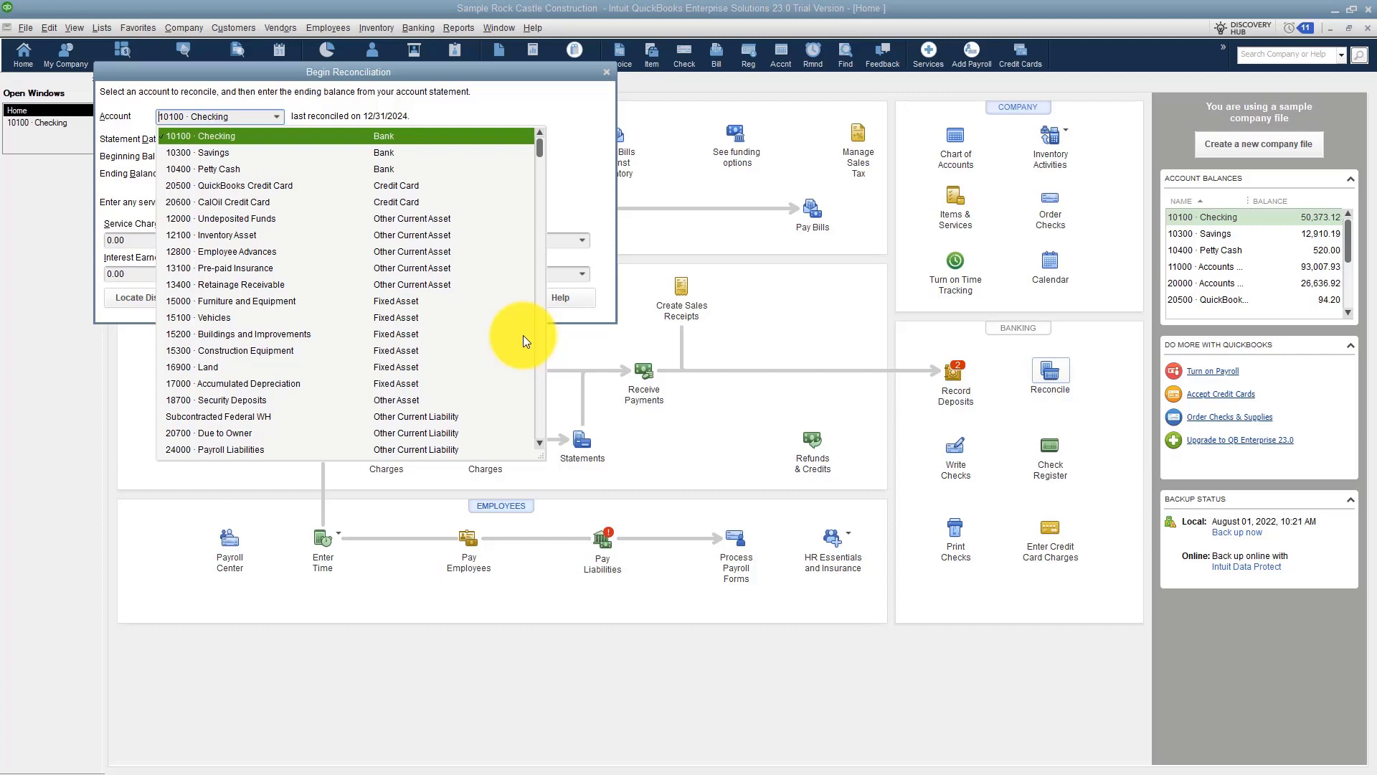
left_click(443, 109)
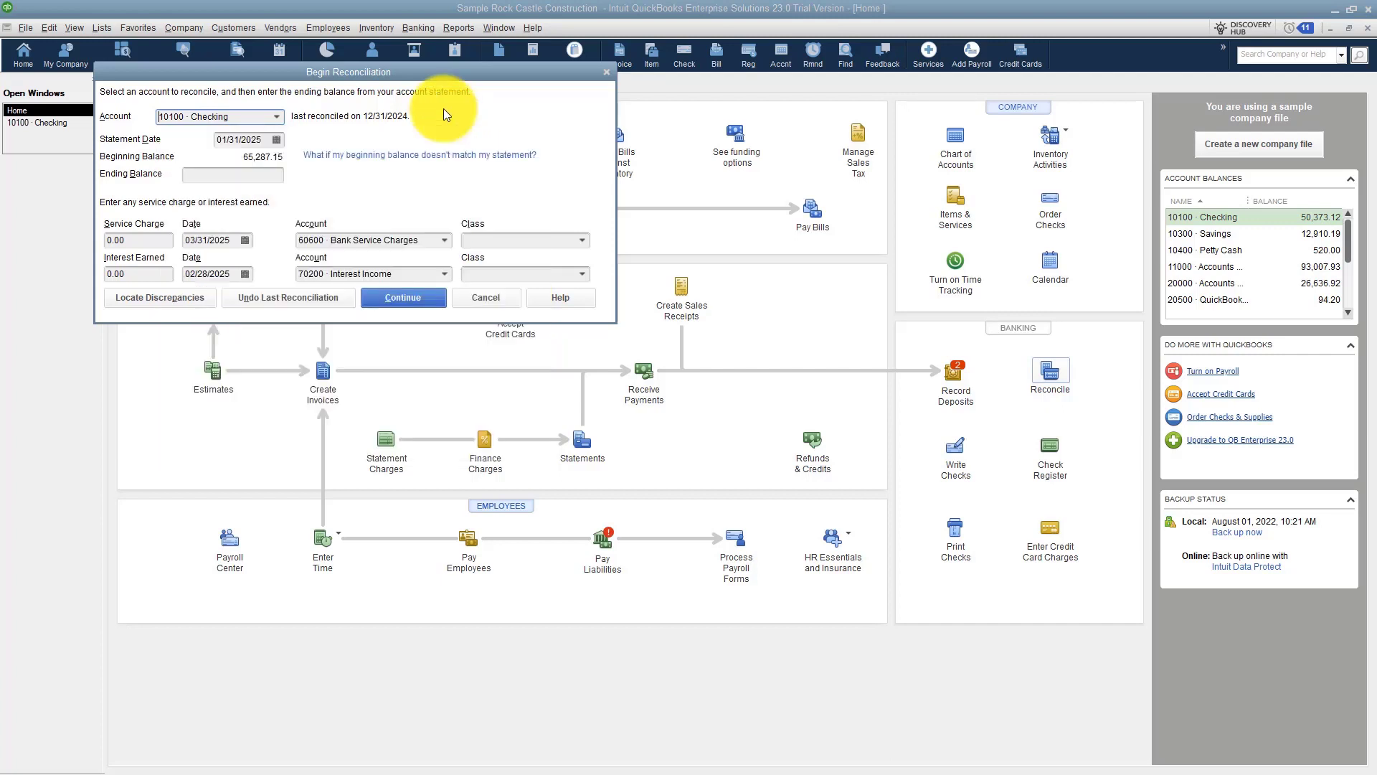
left_click(278, 140)
left_click(231, 163)
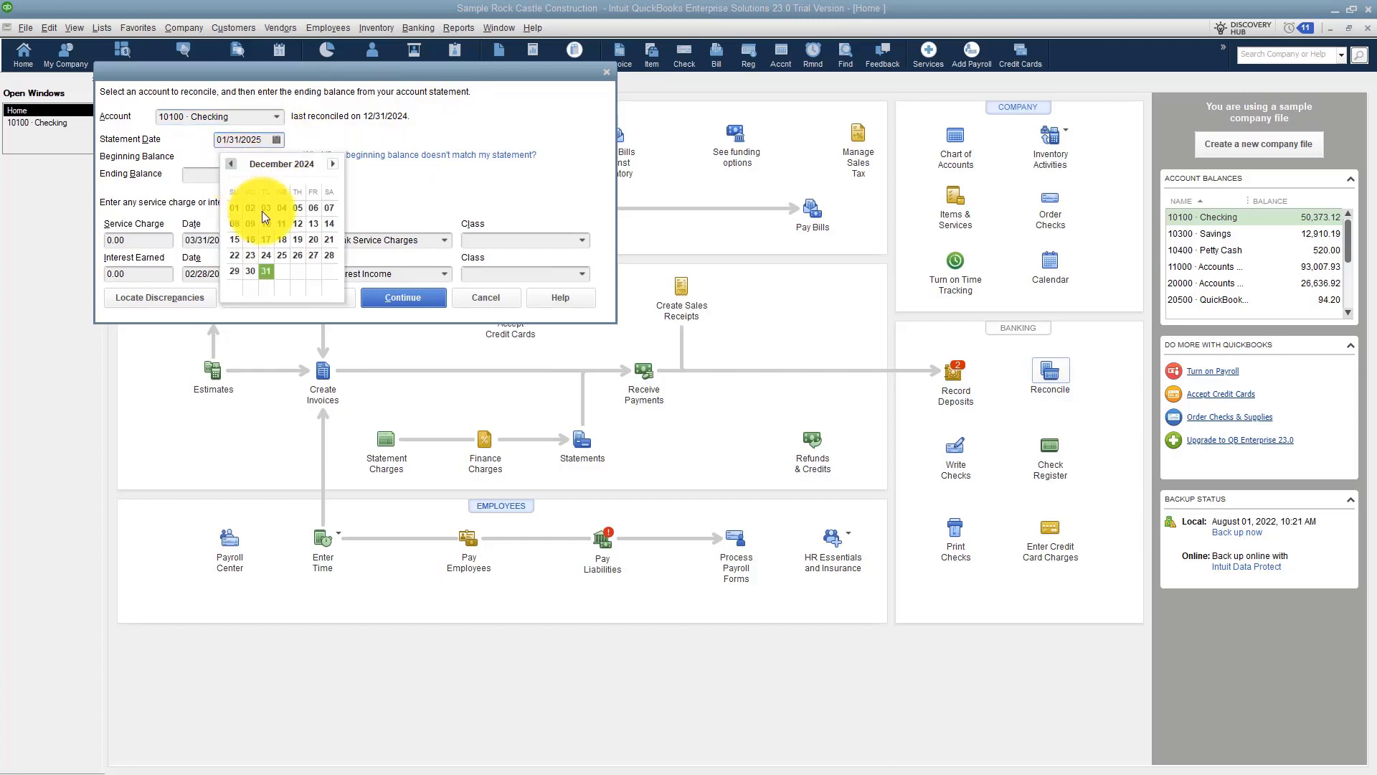
left_click(267, 273)
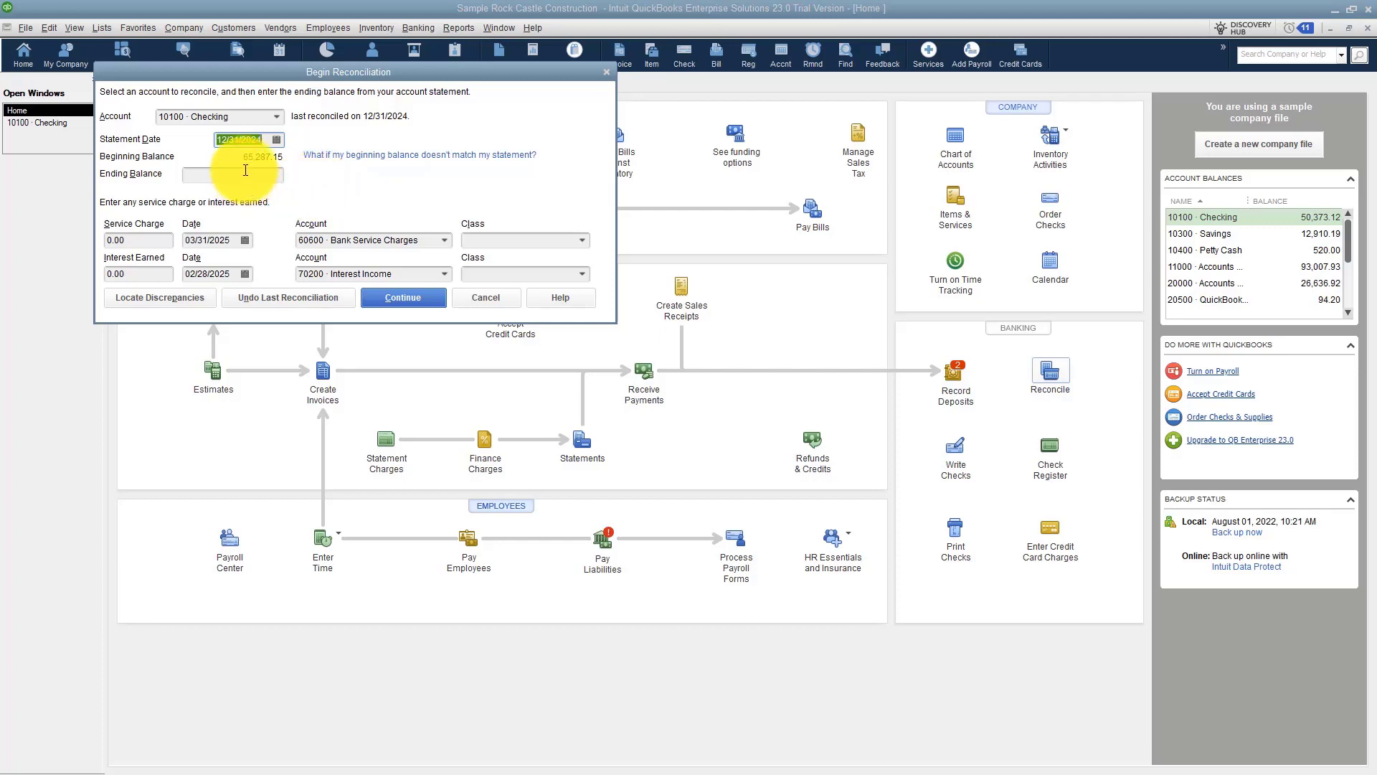
Enter a 46,949.10 ending balance and an 8.00 service charge, then continue to reconciling.
key("Tab")
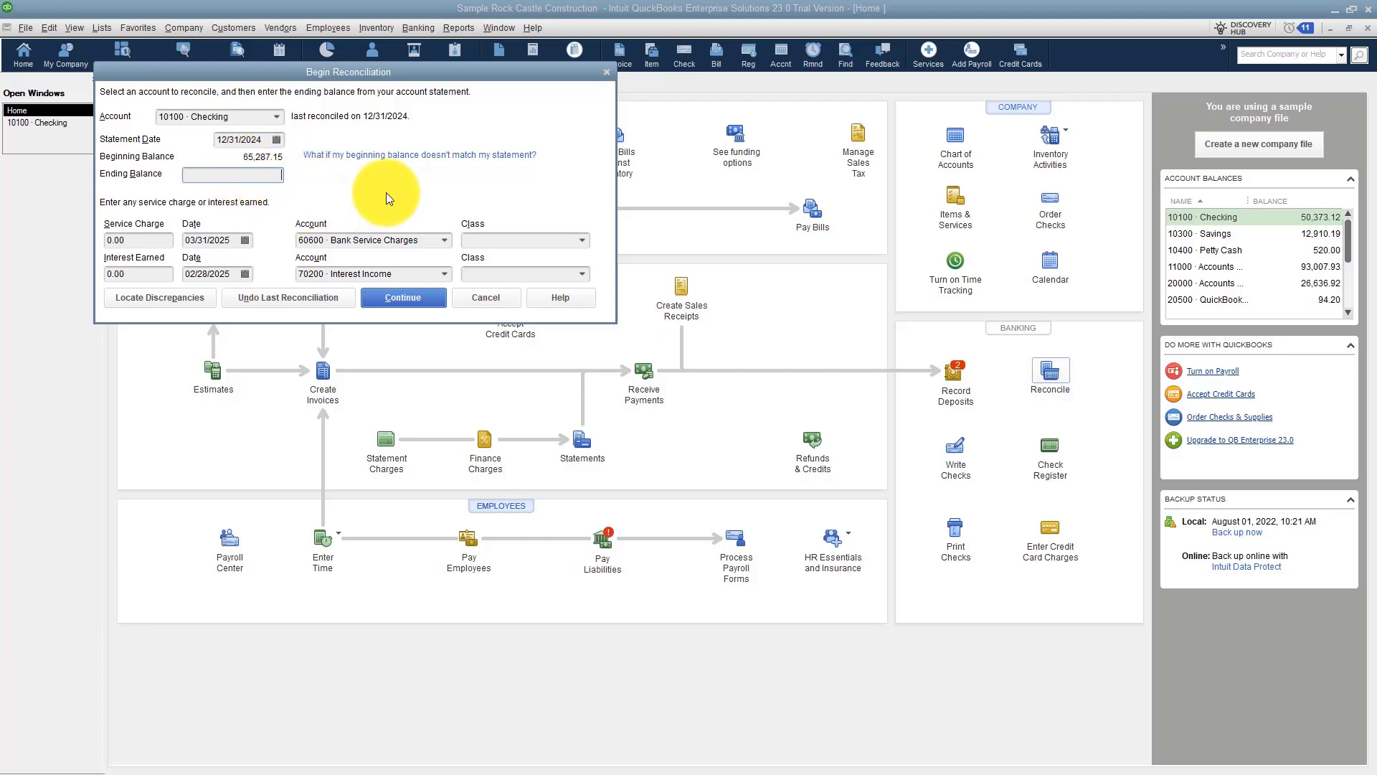
type("46949.10")
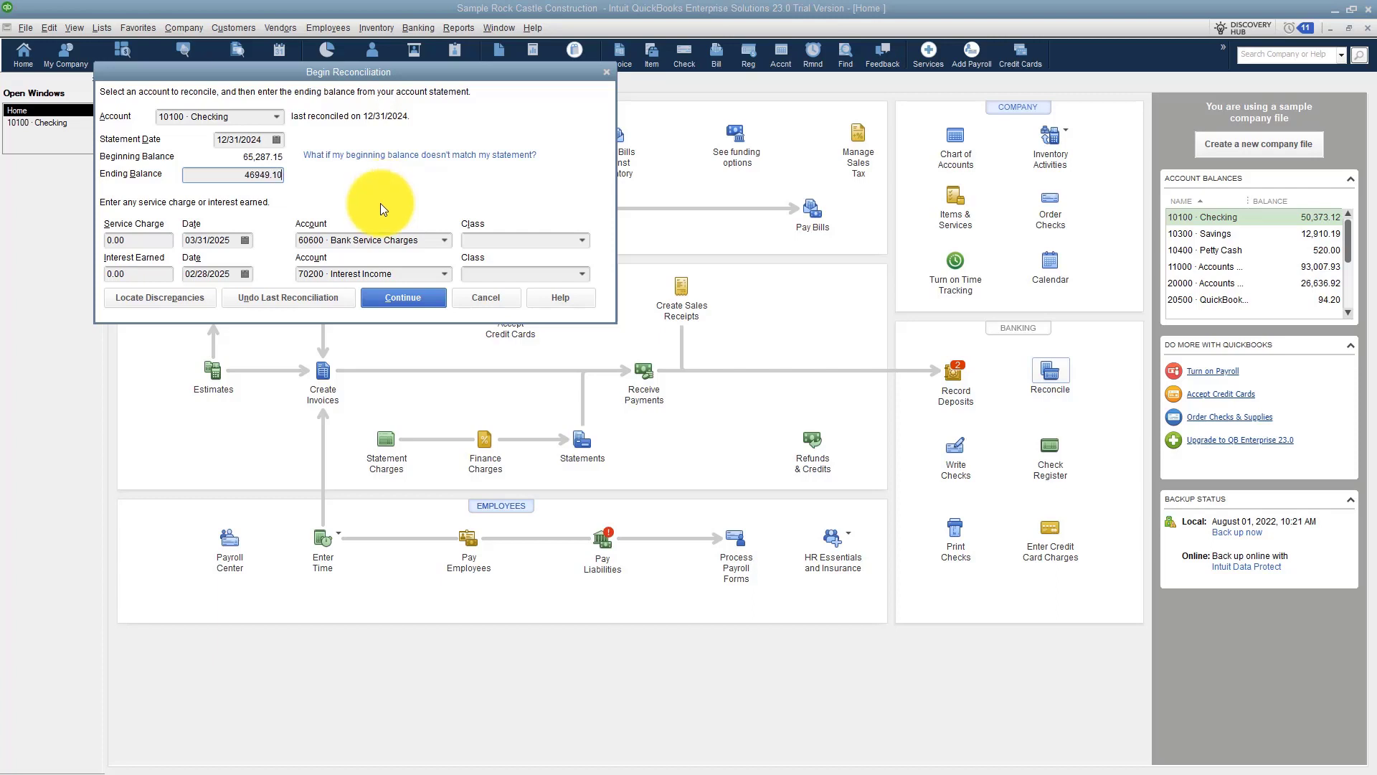
left_click(156, 239)
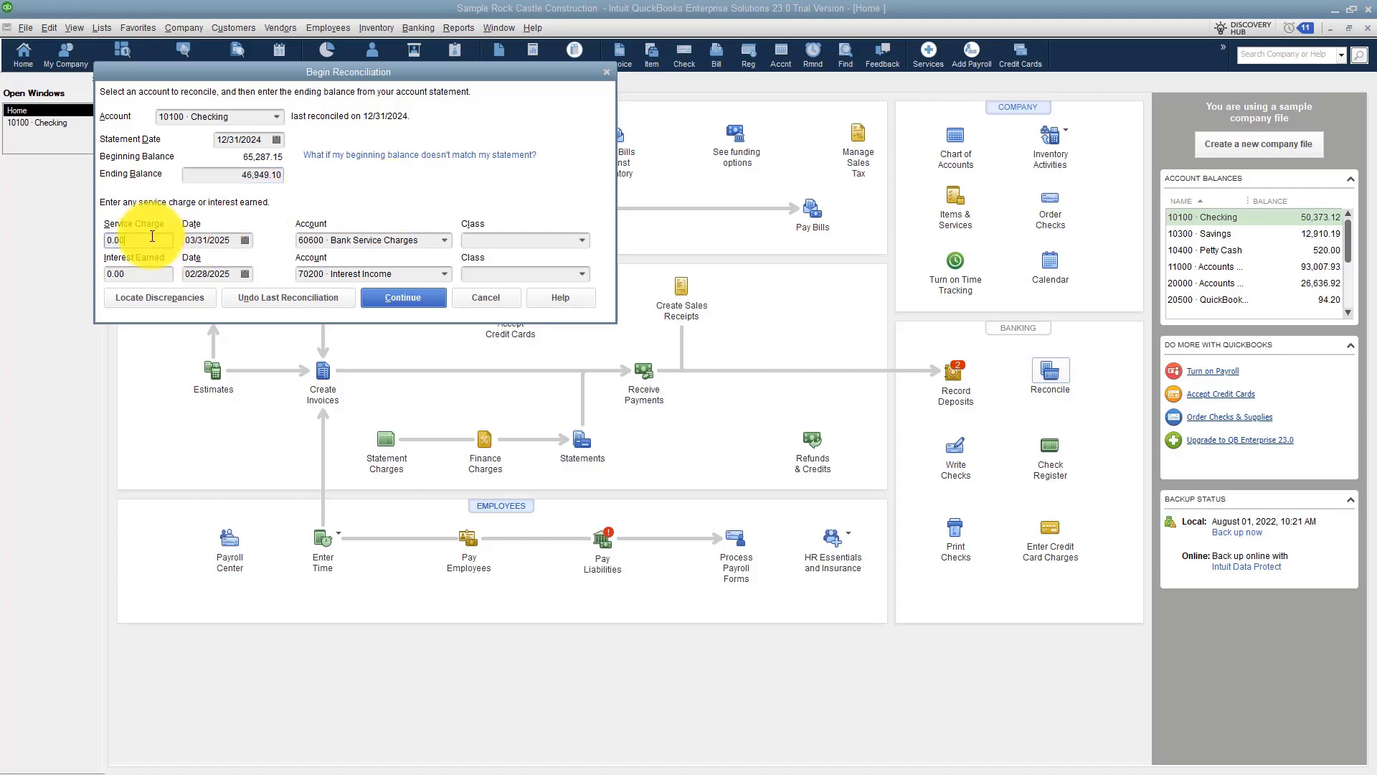
double_click(118, 239)
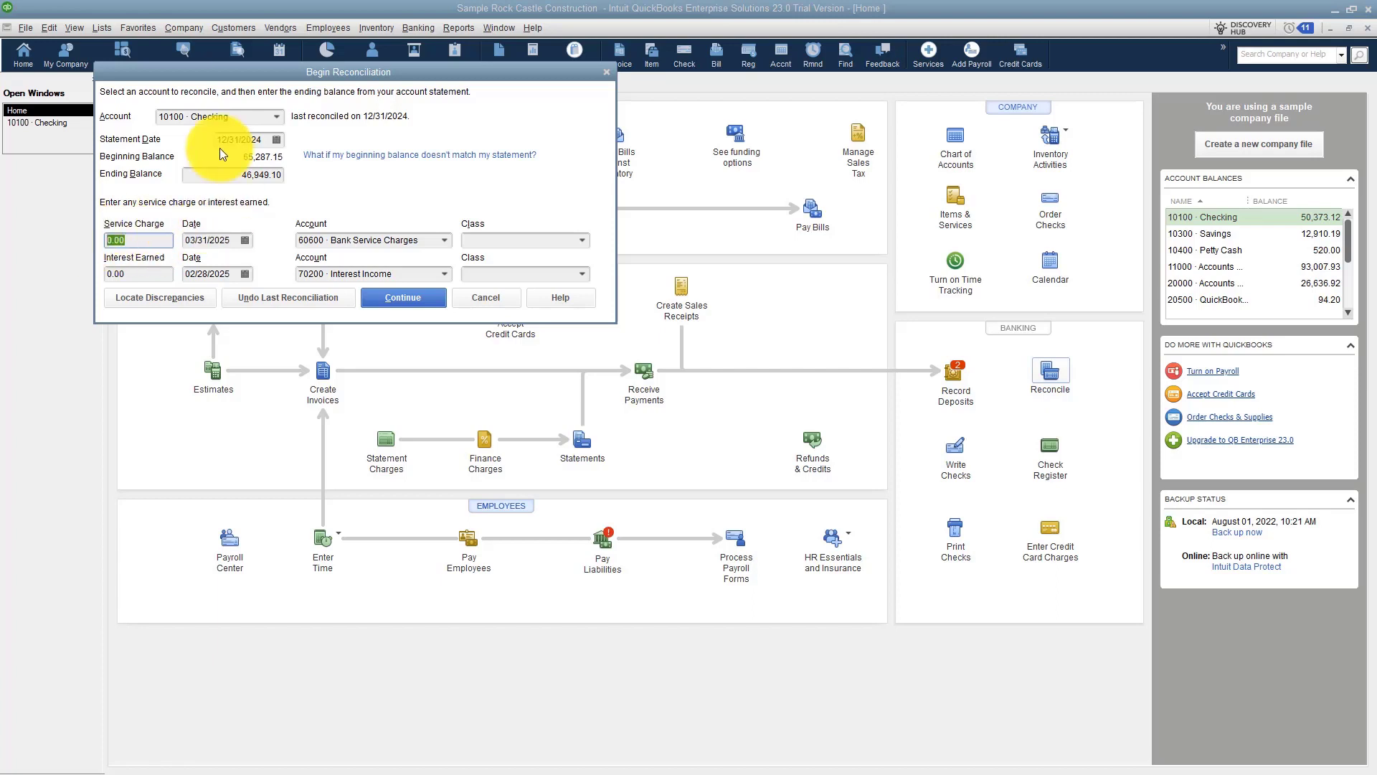
type("8")
key("Tab")
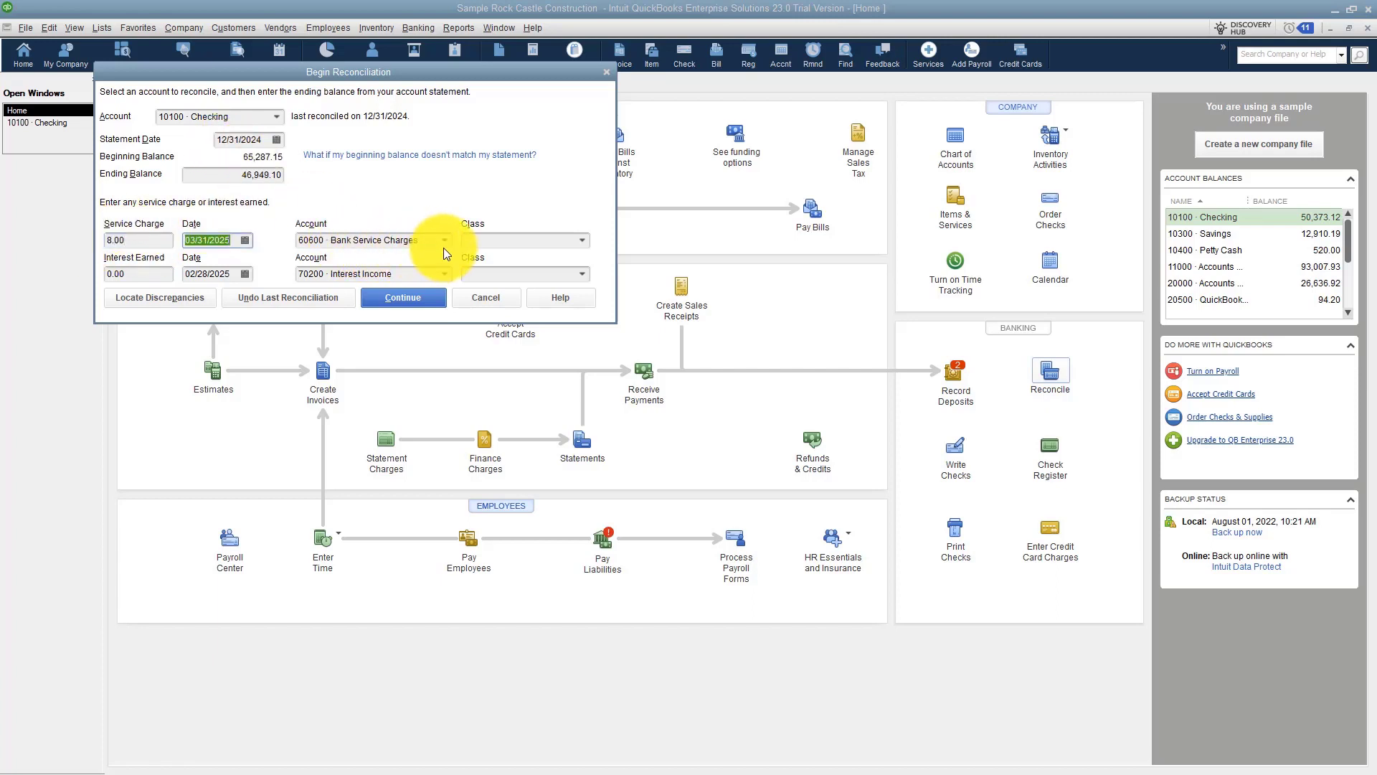
double_click(136, 273)
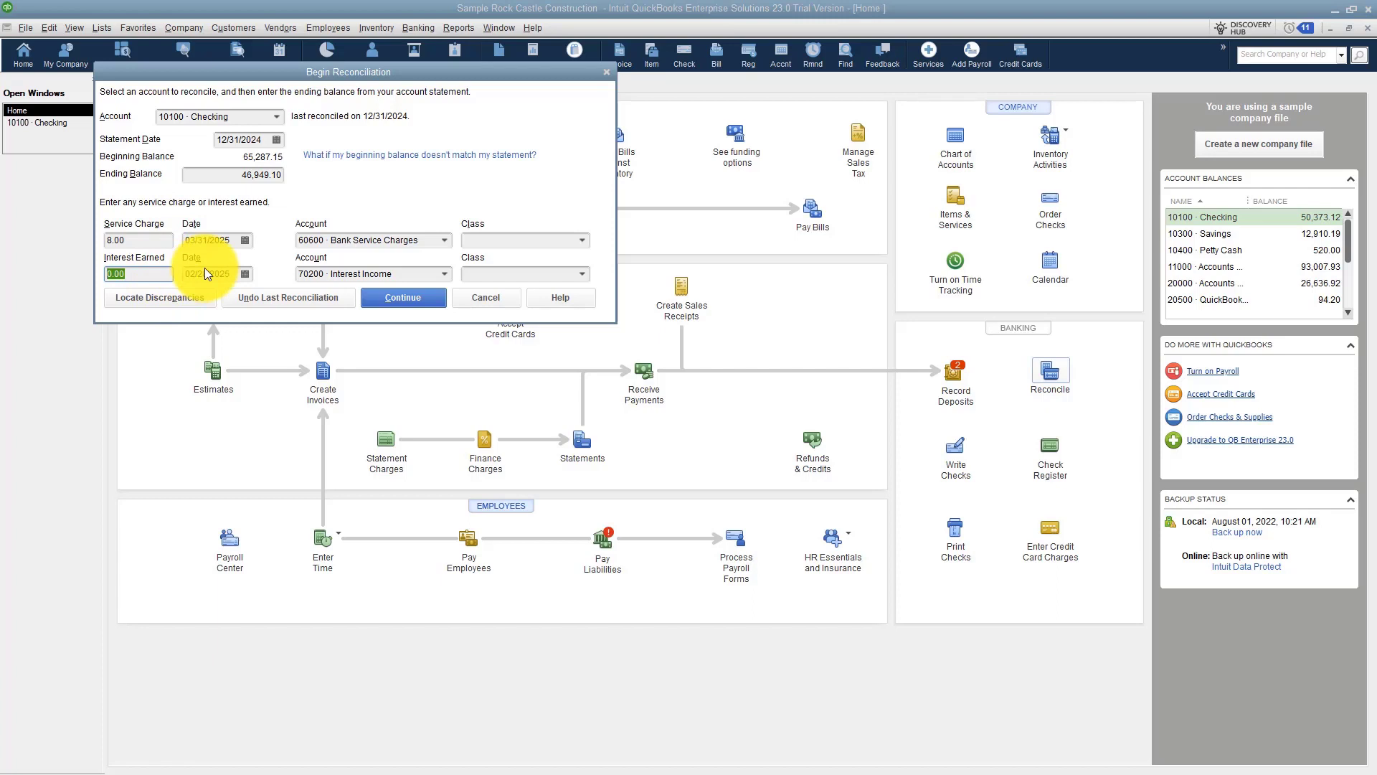
left_click(392, 306)
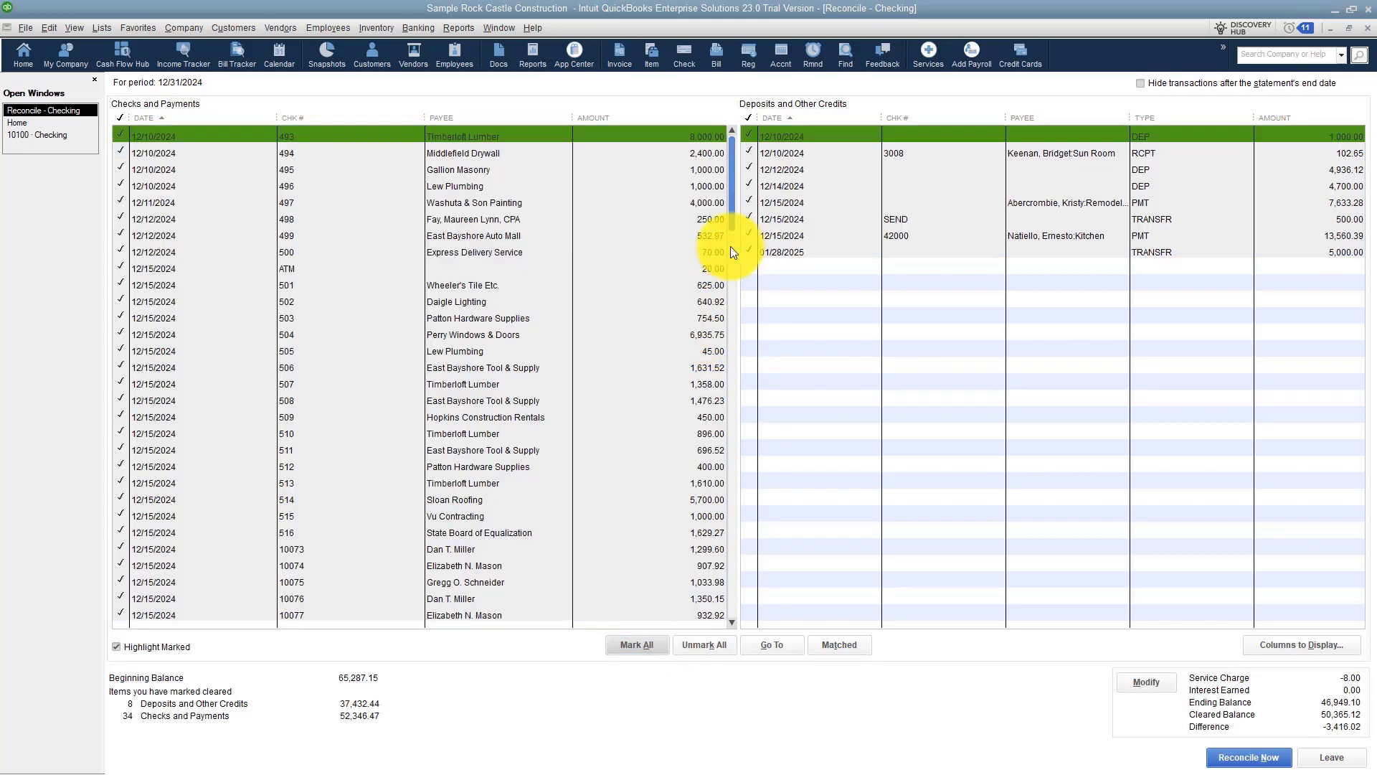
Unmark the 01/28/2025 transfer deposit and both 01/30/2025 checks, keeping checks 503 and 507 cleared.
left_click(748, 252)
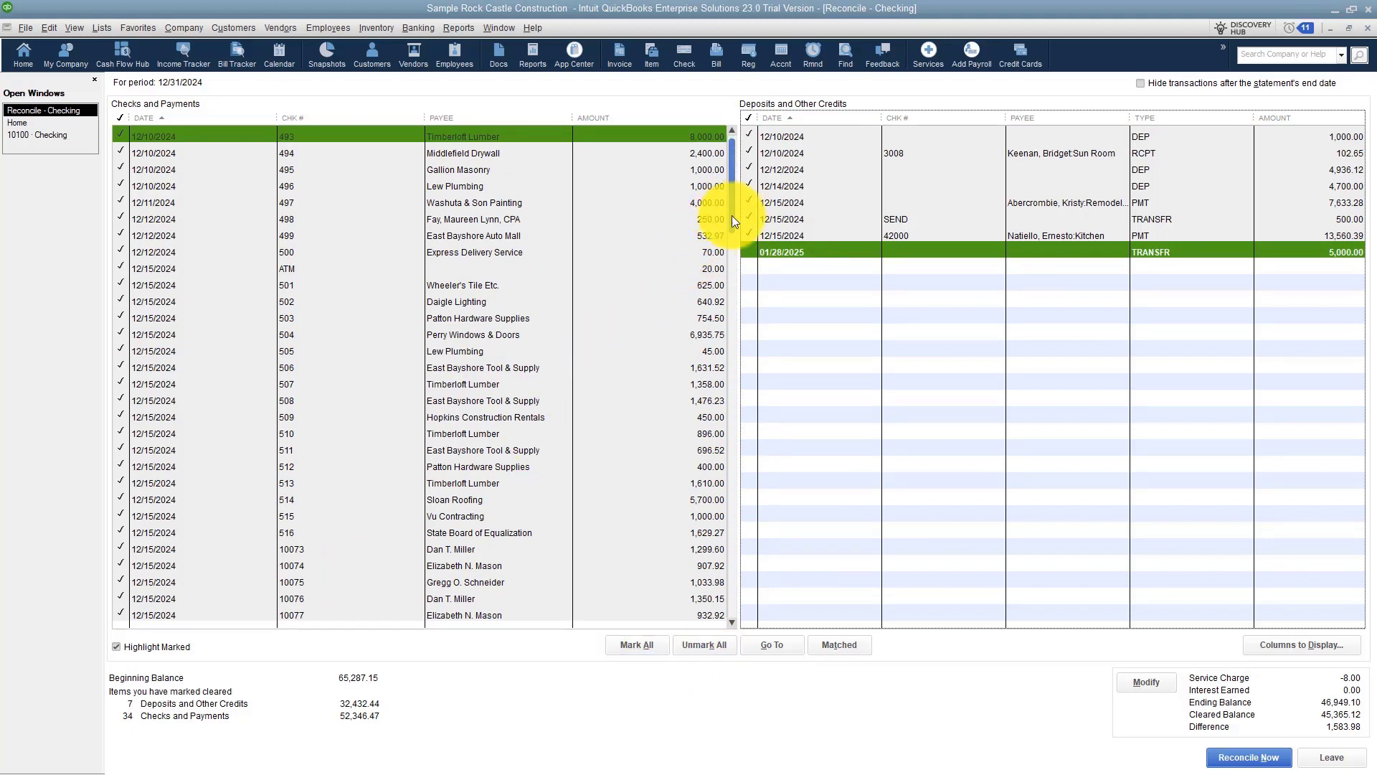
left_click_drag(731, 230, 696, 610)
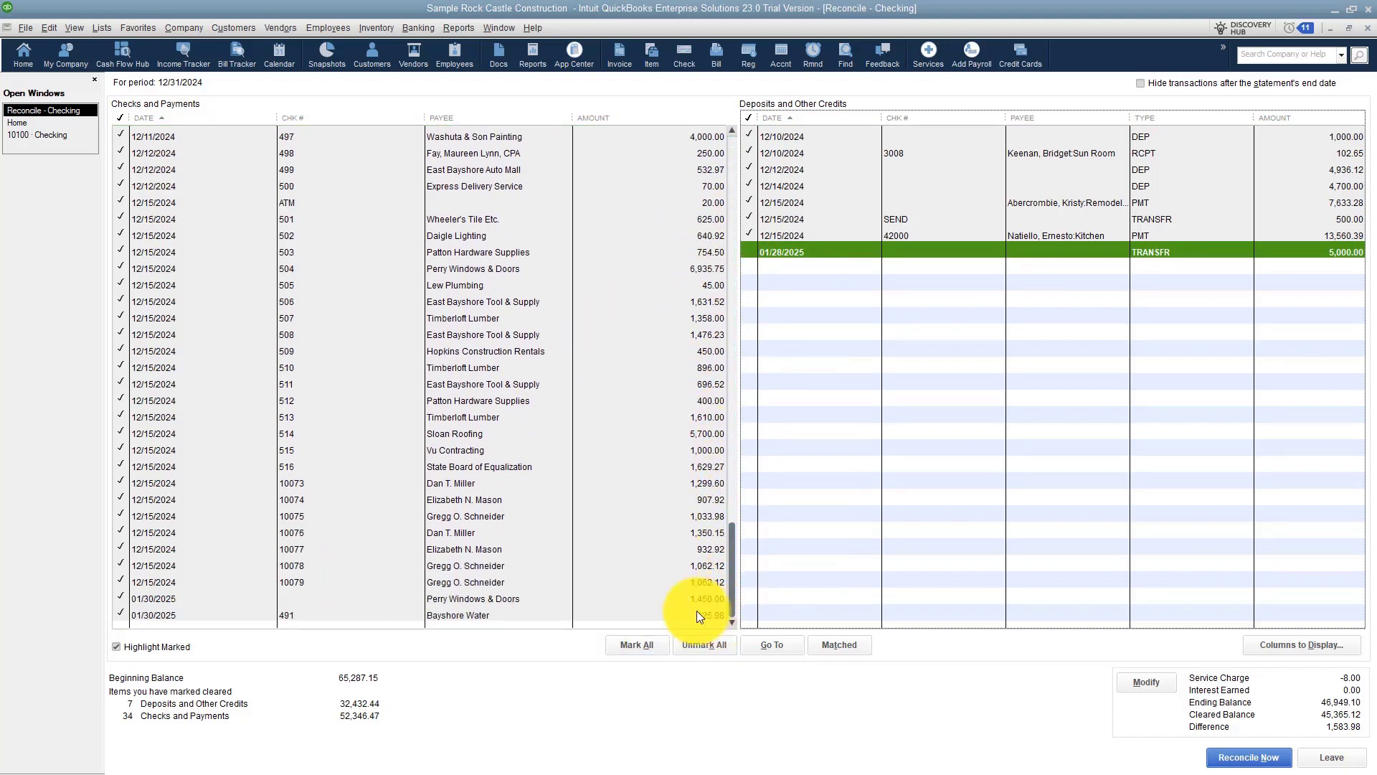
left_click(119, 610)
left_click(119, 594)
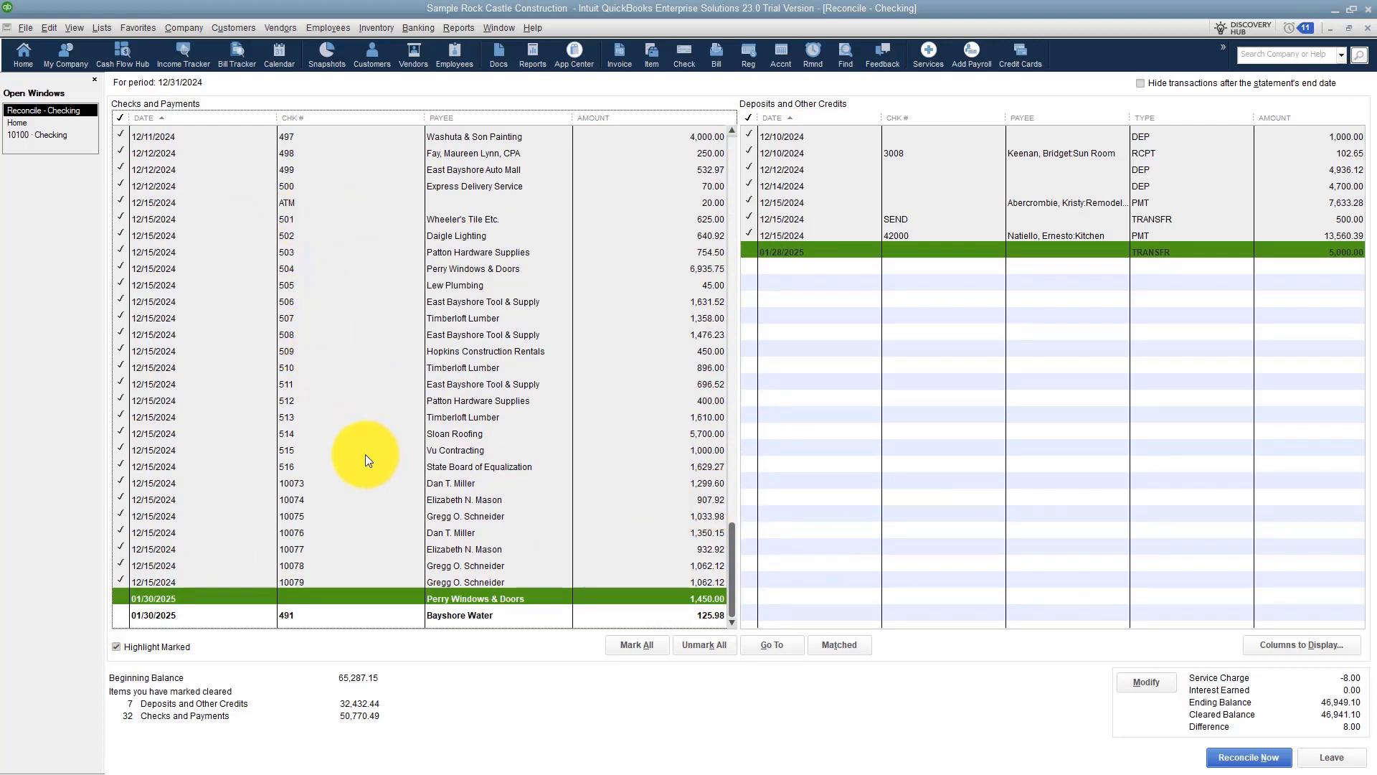
left_click(126, 316)
left_click(127, 248)
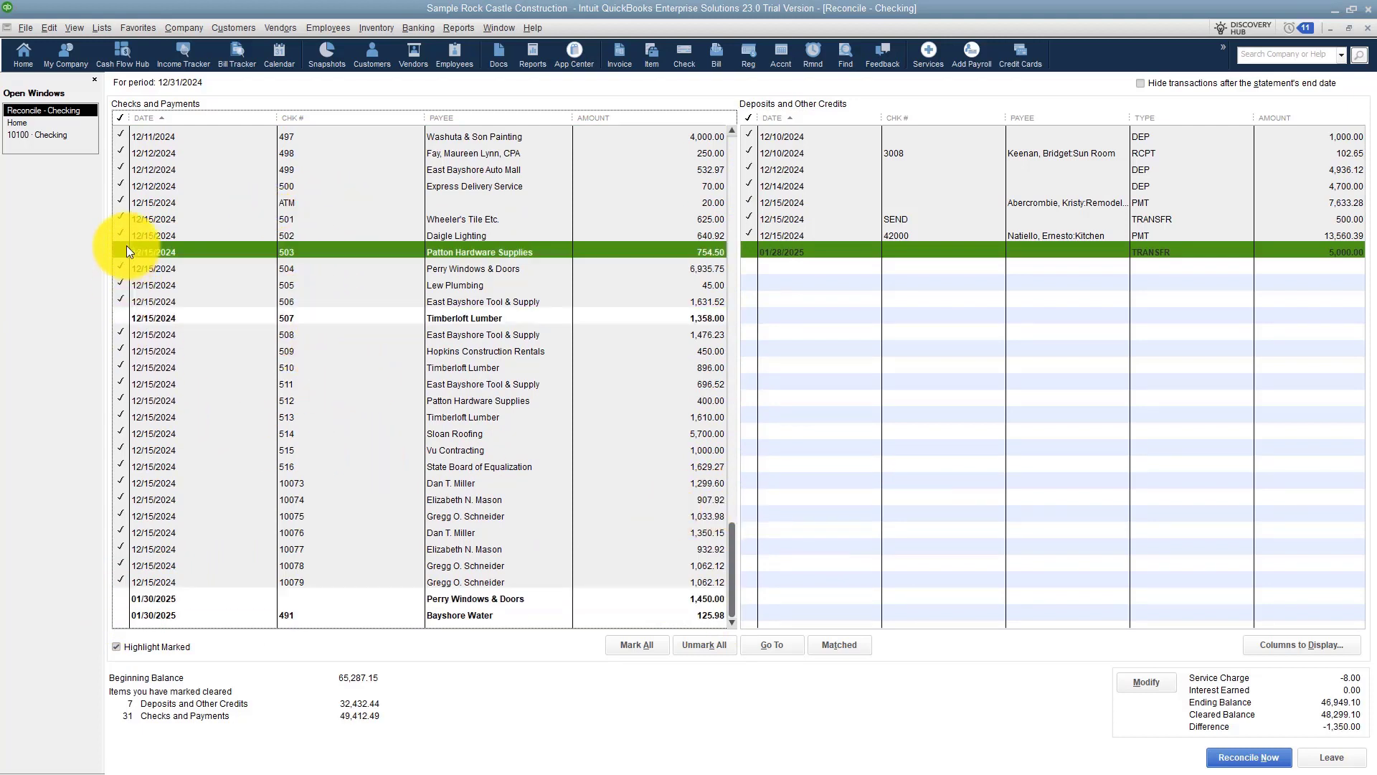
left_click(122, 251)
left_click(124, 316)
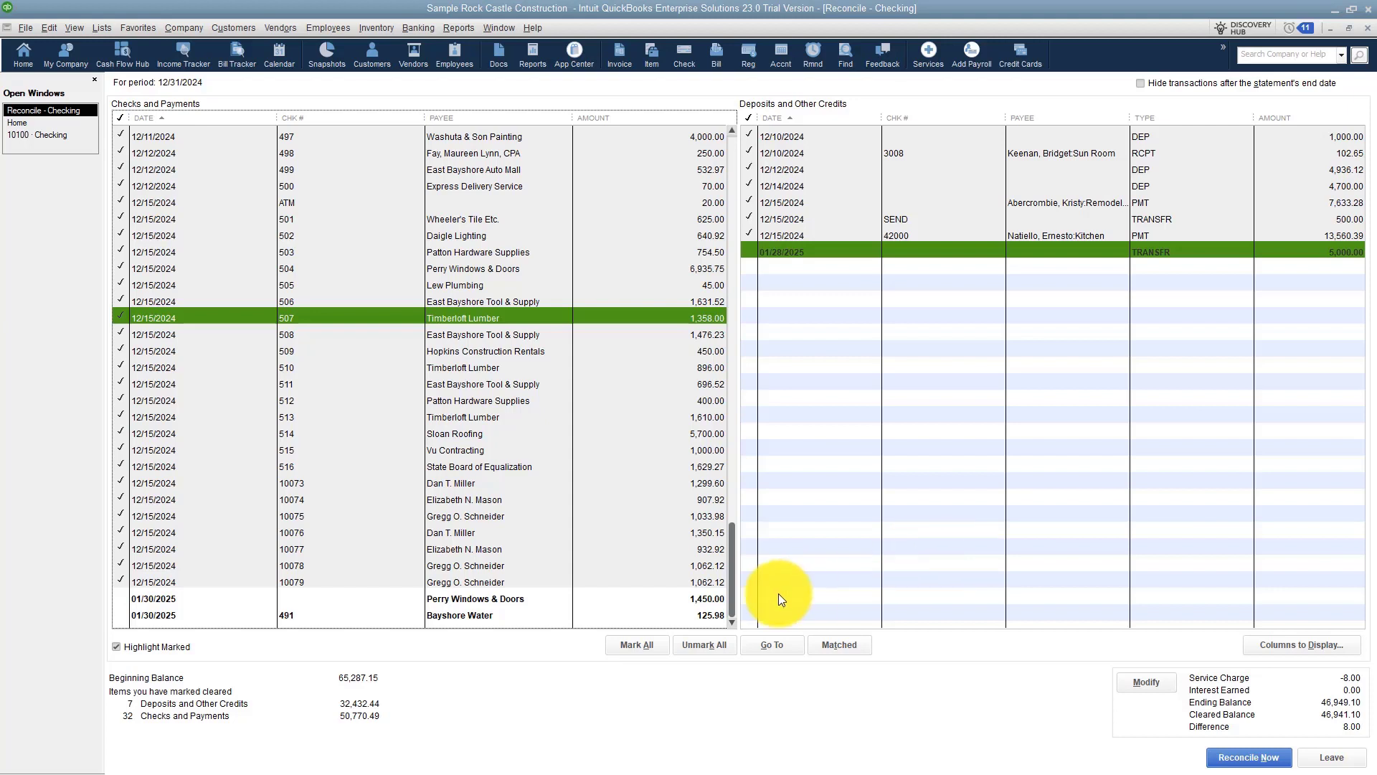
Modify the reconciliation to set the service charge to 0.00 and resume reconciling.
left_click_drag(730, 587, 716, 174)
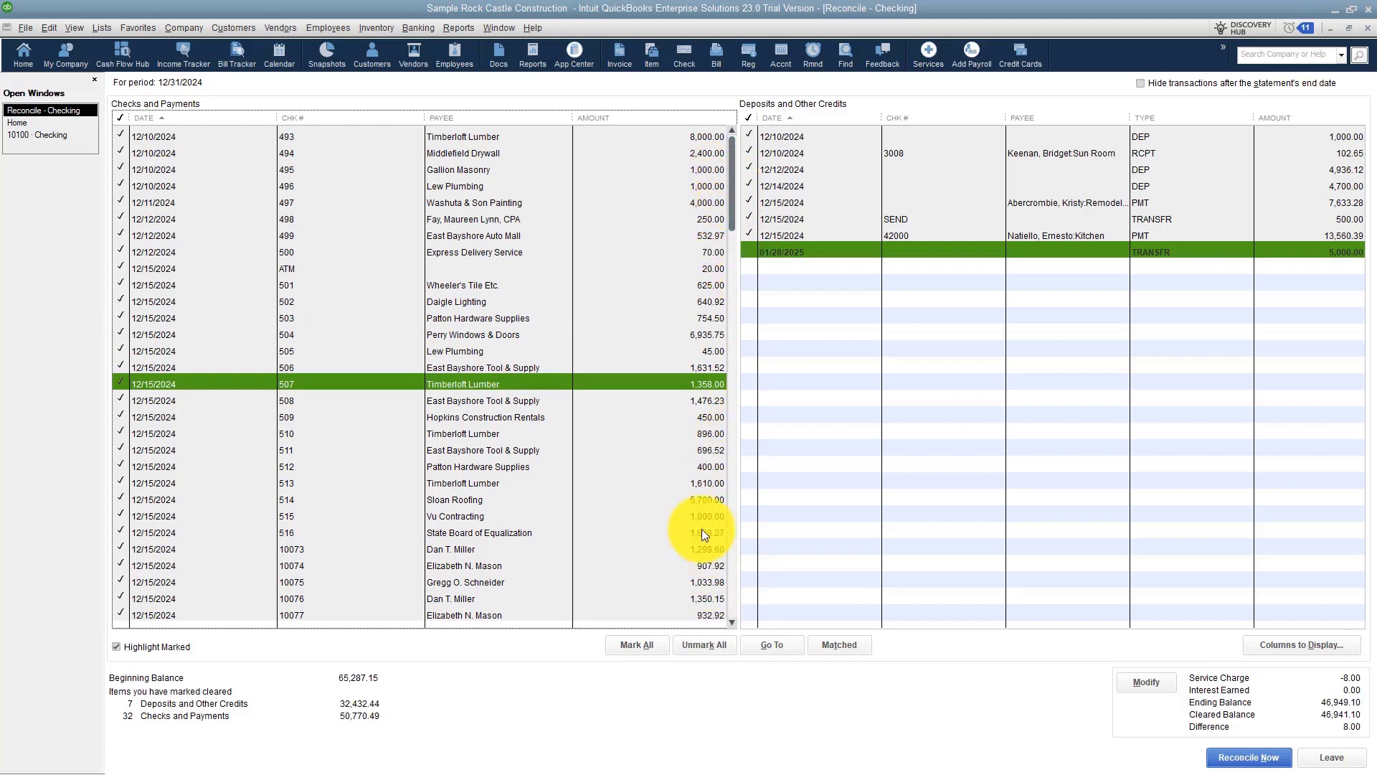
left_click(1148, 683)
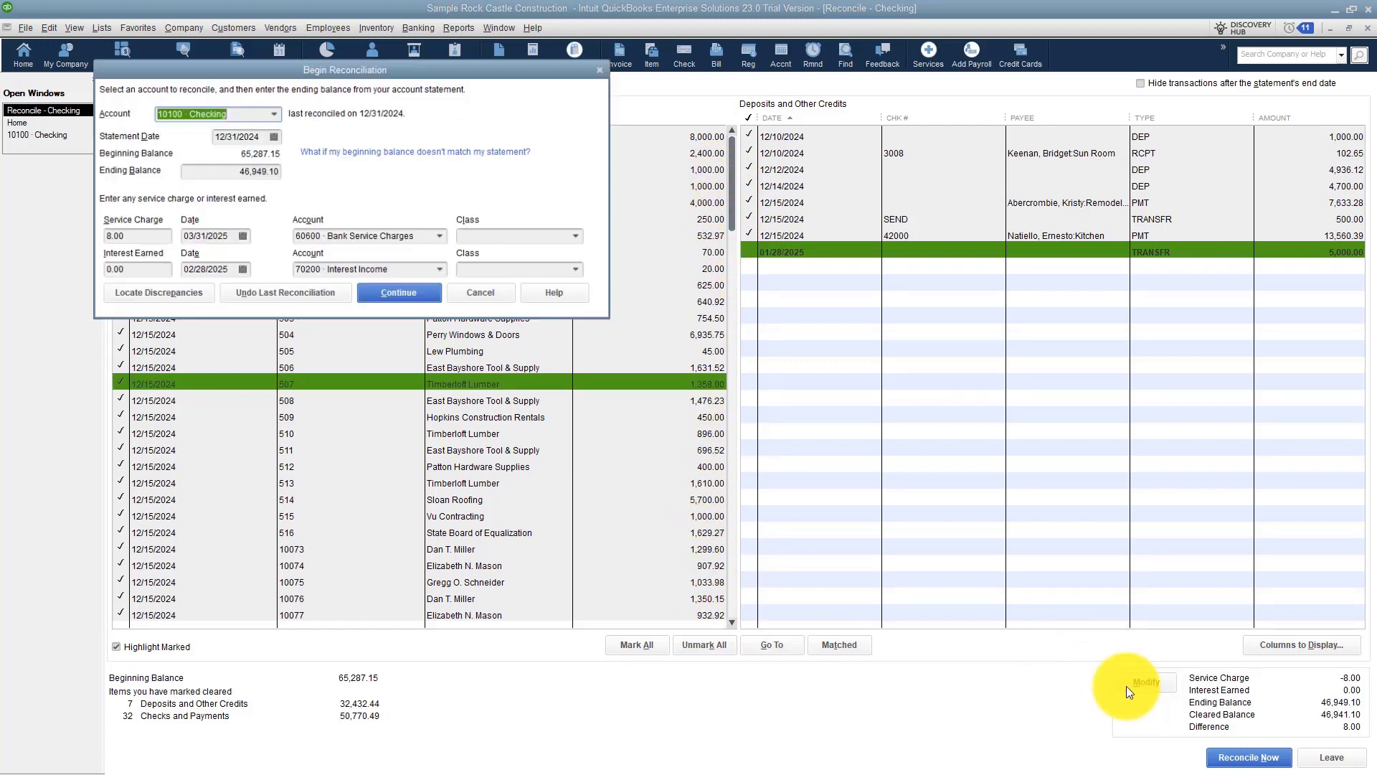
left_click(137, 237)
type("0.00")
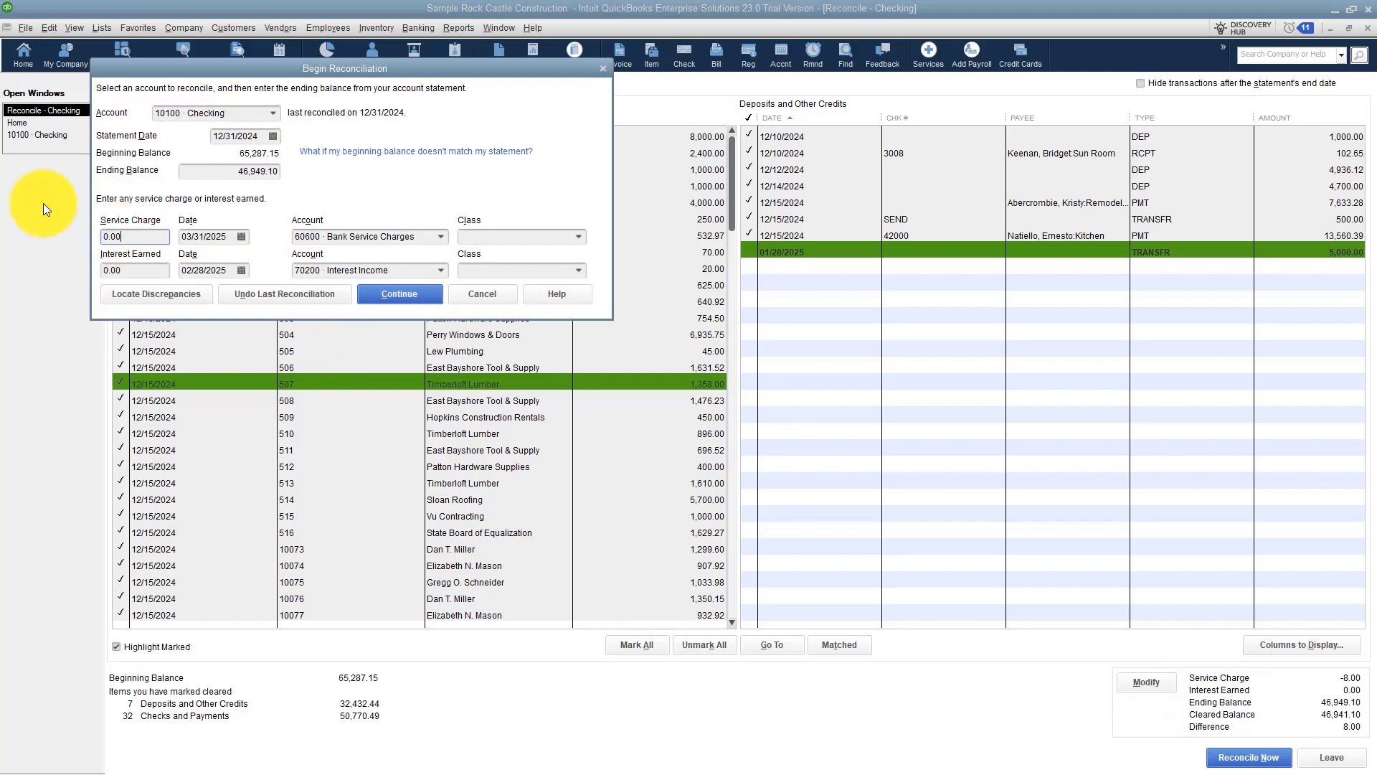
key("Tab")
left_click(389, 290)
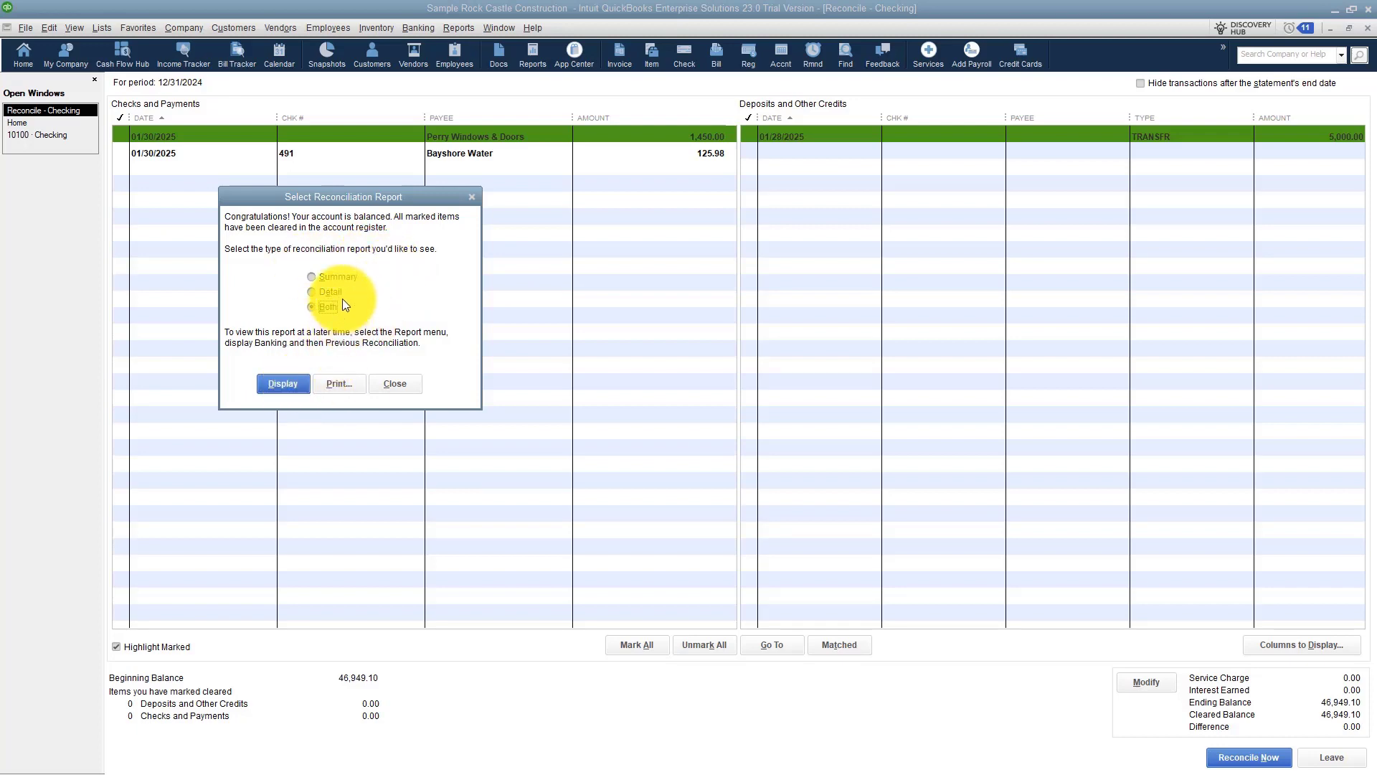
Display both the Reconciliation Summary and Detail reports, then close the Summary report.
left_click(284, 383)
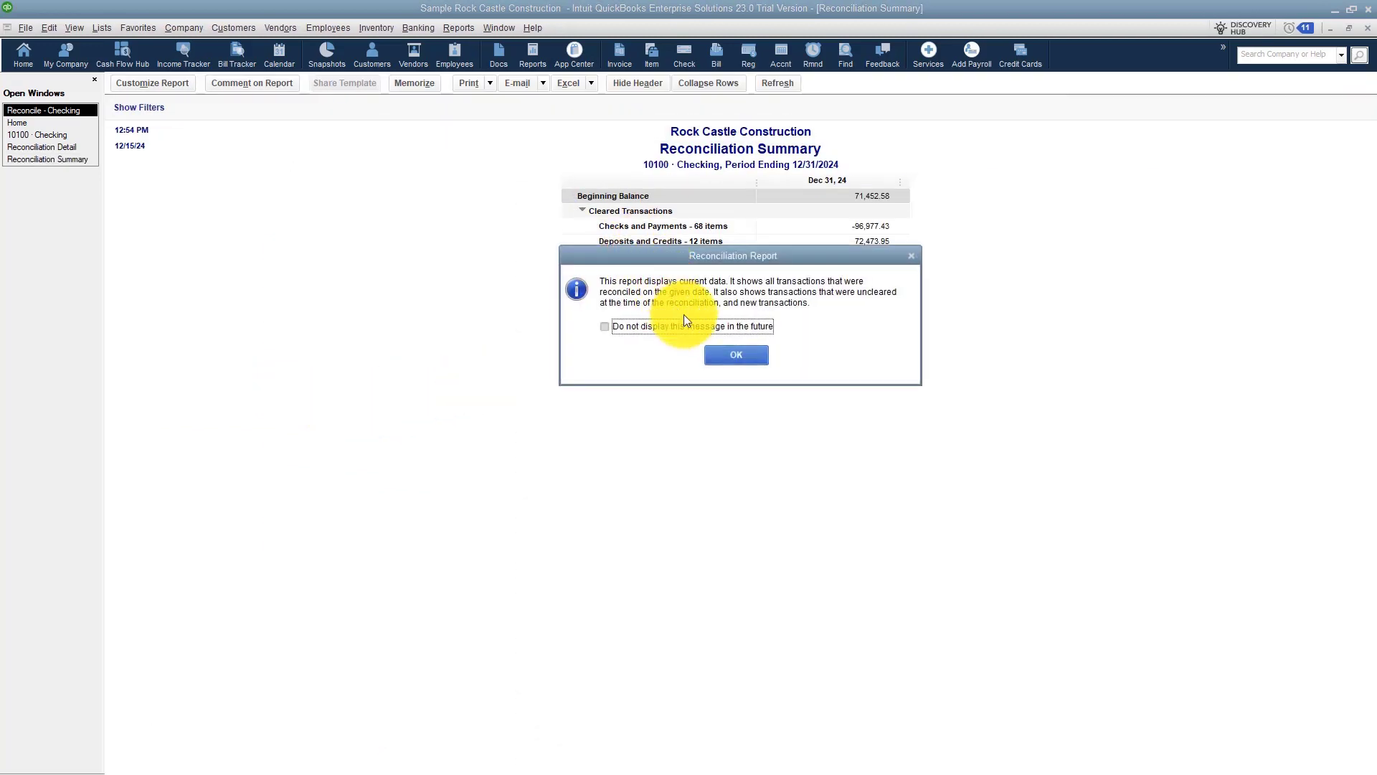
key("Return")
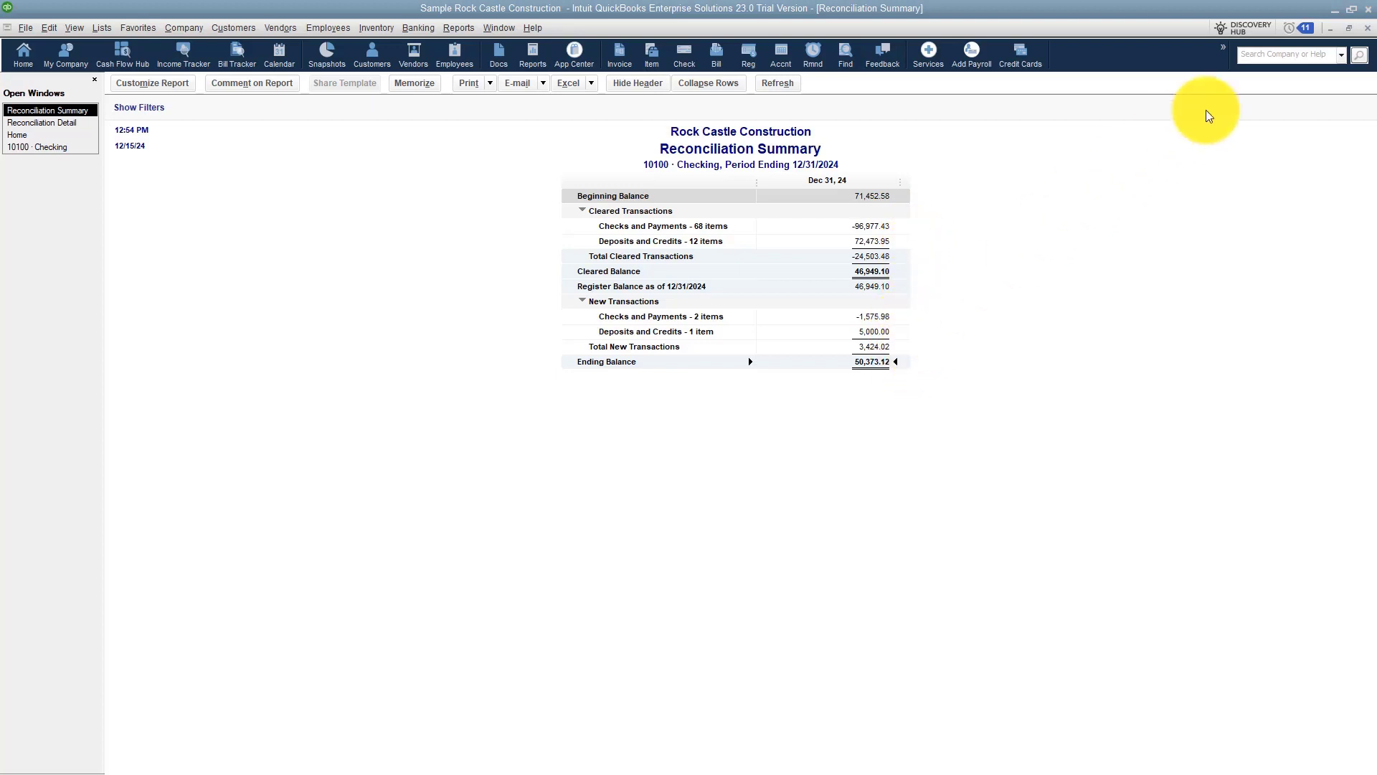
left_click(1367, 28)
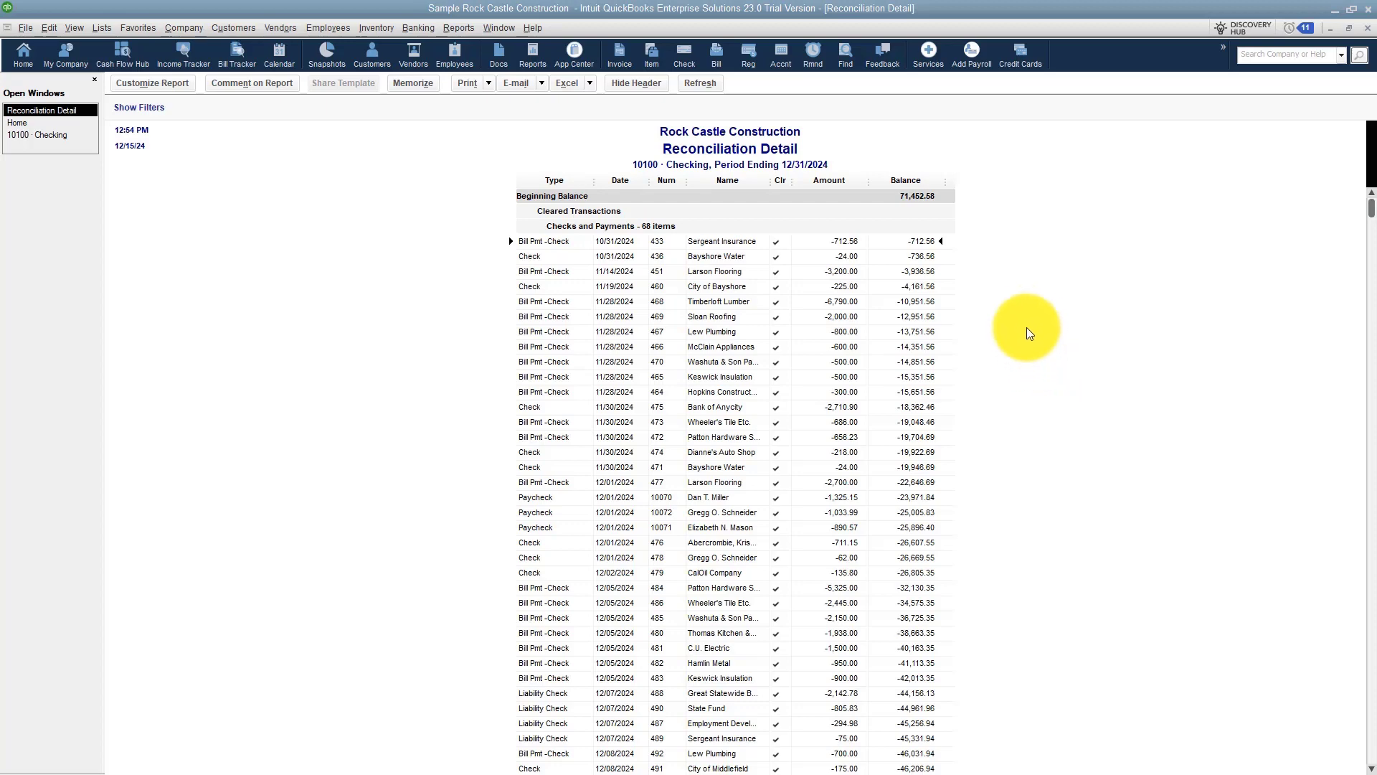
Close the Reconciliation Detail report window.
left_click(1368, 28)
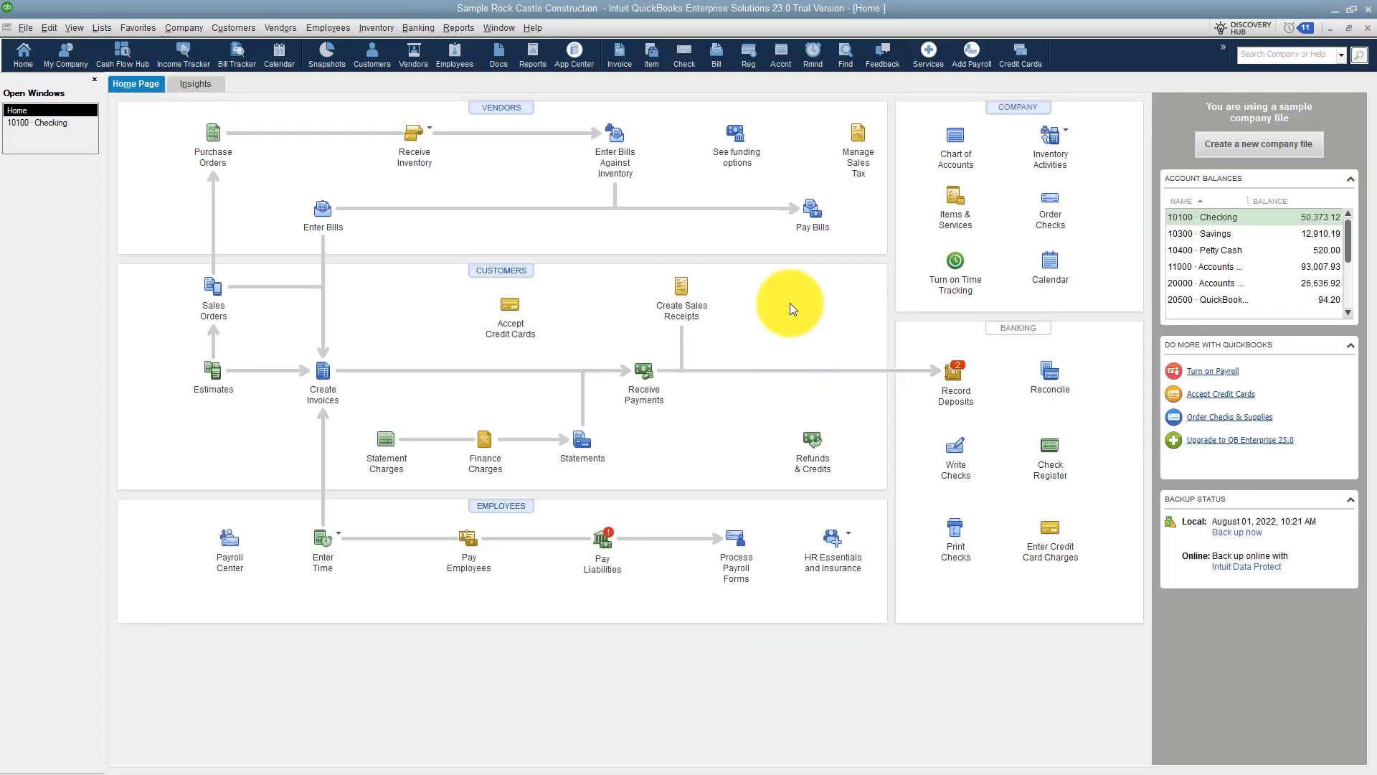